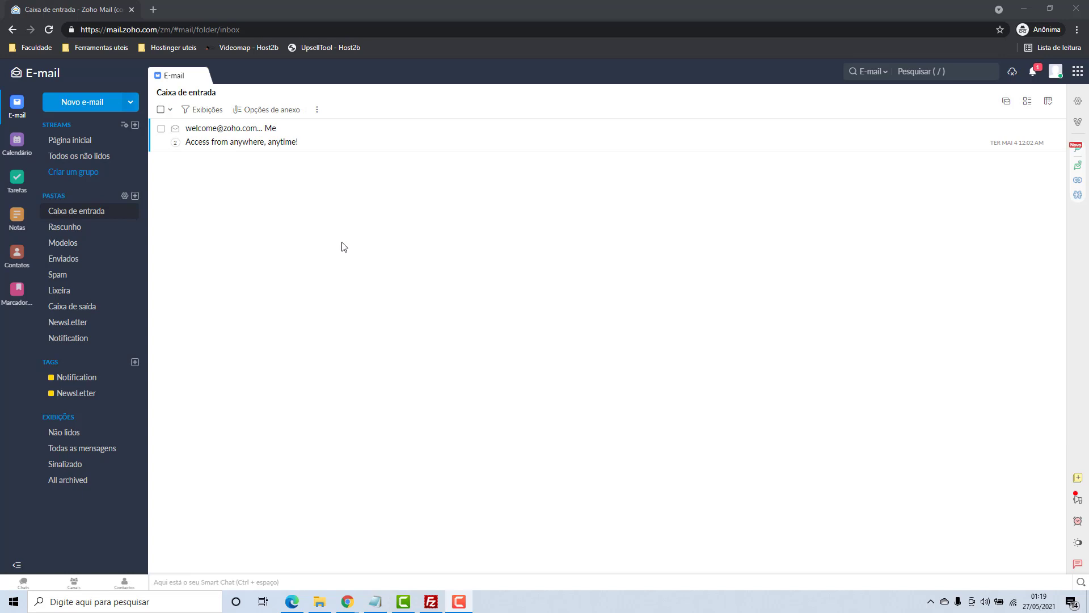
Open the account profile panel from the top-right avatar in the inbox
{"action": "left_click", "coordinate": [1055, 74]}
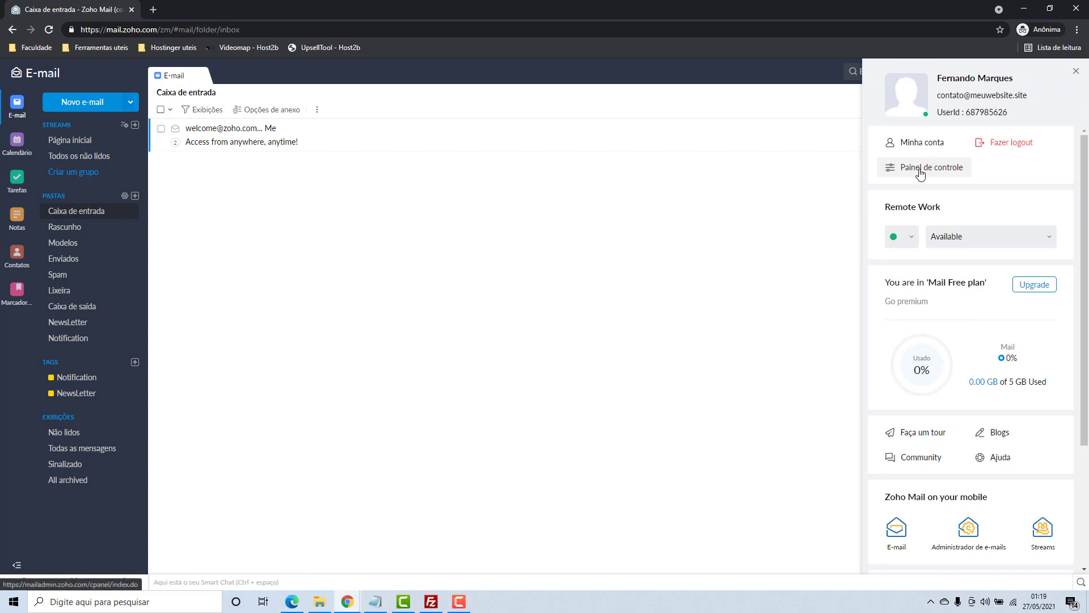
In Painel de controle, open Contas de e-mail, select the account, and scroll to its signatures
{"action": "left_click", "coordinate": [921, 172]}
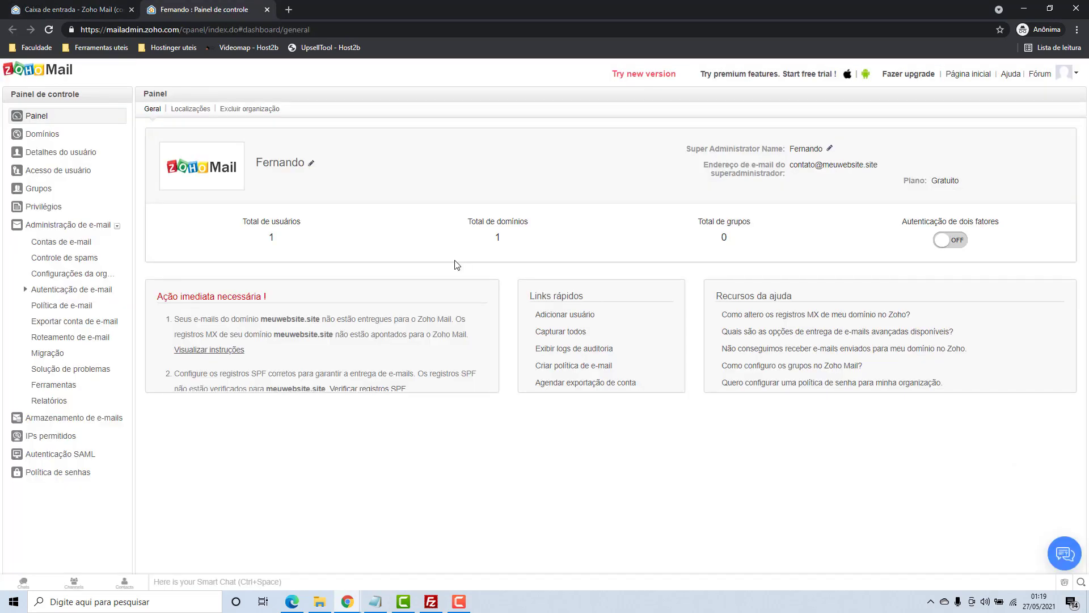
{"action": "left_click", "coordinate": [47, 245]}
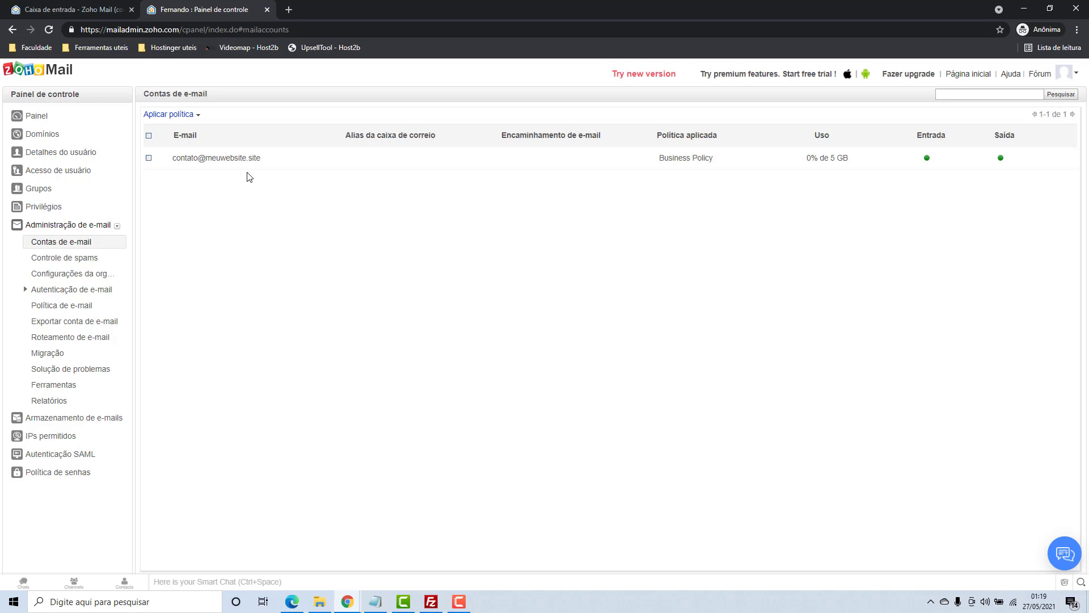
{"action": "left_click", "coordinate": [208, 161]}
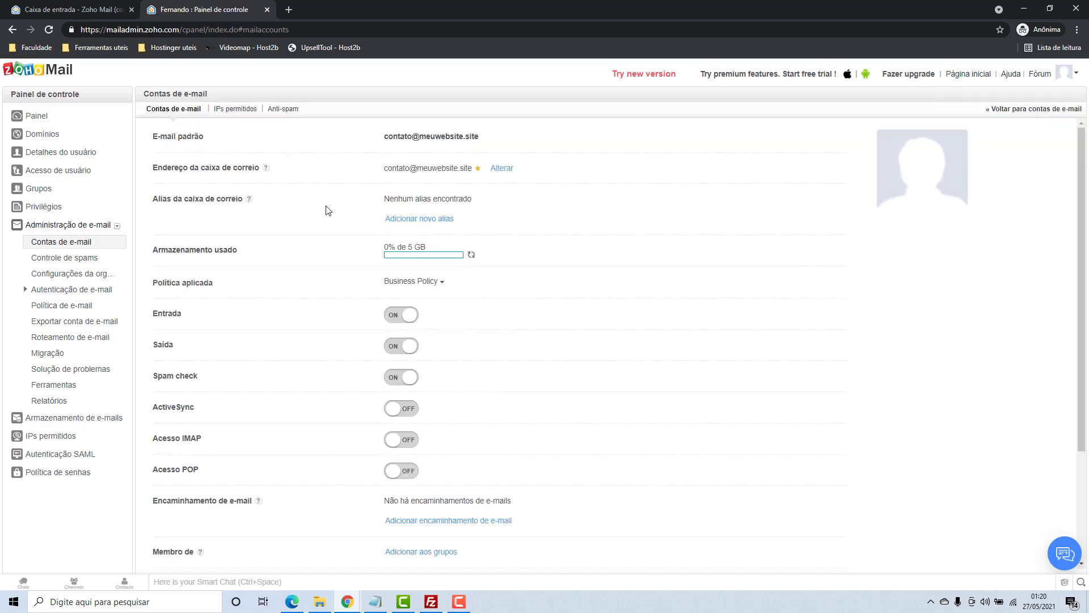
{"action": "scroll", "coordinate": [326, 210], "scroll_direction": "down", "scroll_amount": 3}
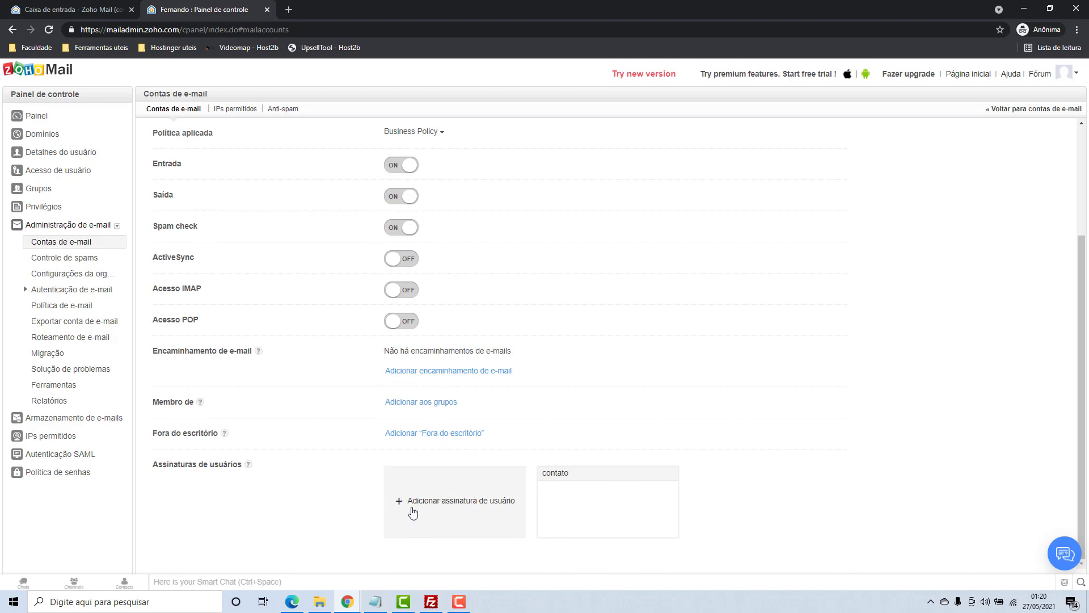
Add a user signature named 'Assinatura' with name, Host2b contact e-mail and pasted phone lines
{"action": "left_click", "coordinate": [451, 500]}
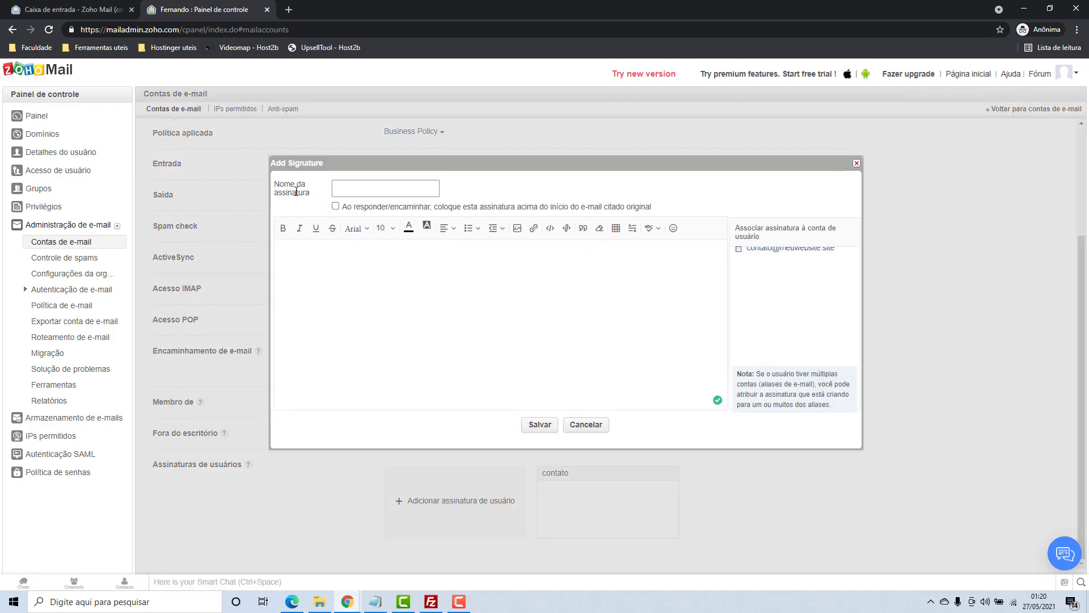
{"action": "type", "text": "Assinatura"}
{"action": "left_click", "coordinate": [335, 206]}
{"action": "key", "text": "Return"}
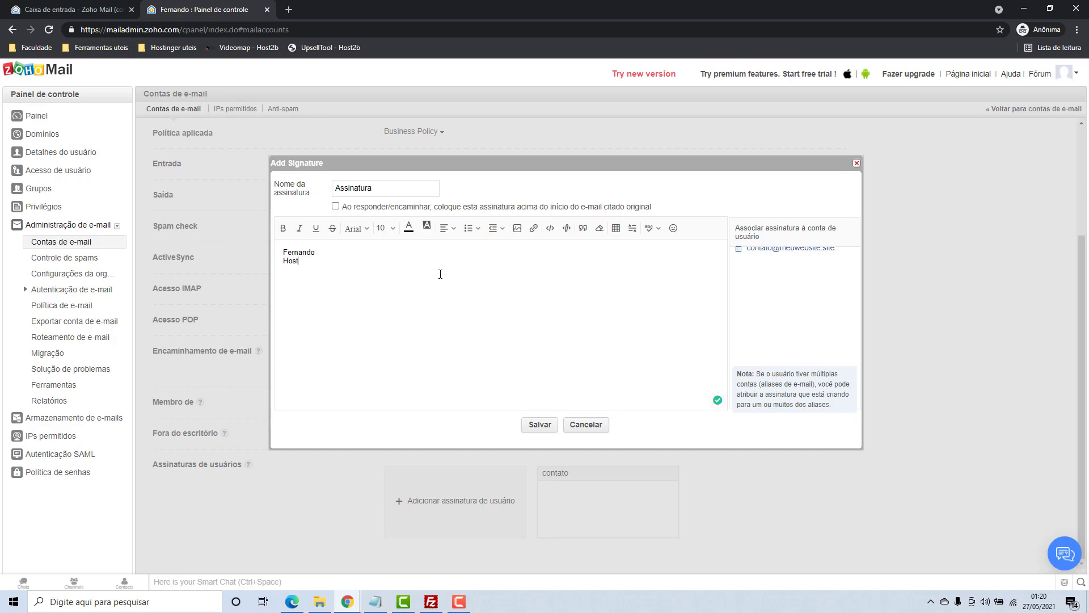
{"action": "key", "text": "Return"}
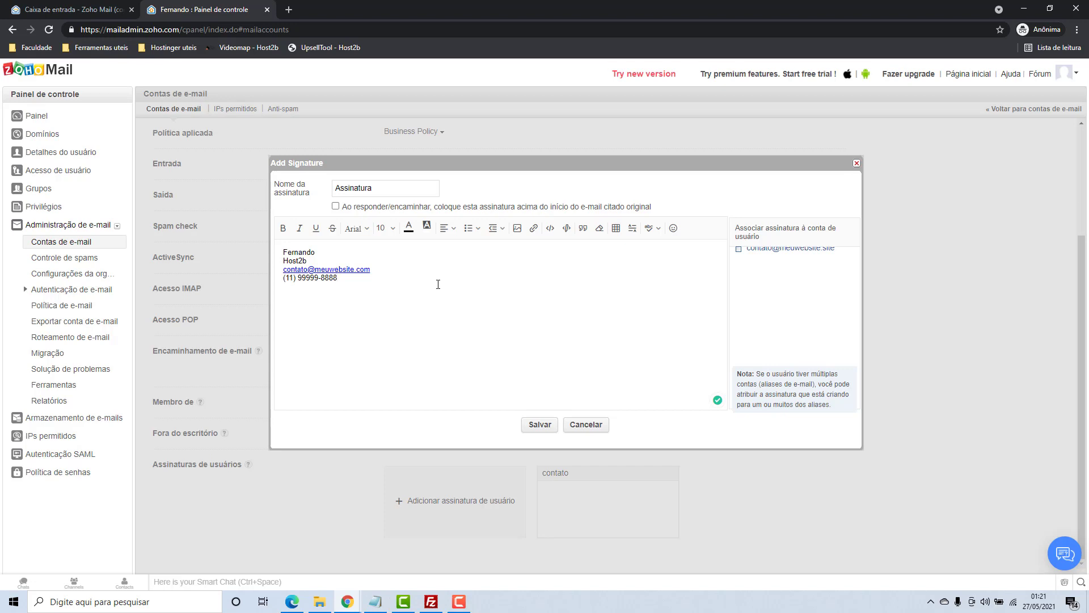
Try bold and underline on the name line, then remove both
{"action": "mouse_move", "coordinate": [438, 283]}
{"action": "left_mouse_down"}
{"action": "mouse_move", "coordinate": [281, 250]}
{"action": "mouse_move", "coordinate": [283, 278]}
{"action": "mouse_move", "coordinate": [282, 252]}
{"action": "left_mouse_up"}
{"action": "left_click", "coordinate": [320, 252]}
{"action": "left_click", "coordinate": [283, 230]}
{"action": "left_click", "coordinate": [284, 232]}
{"action": "left_click", "coordinate": [316, 228]}
{"action": "left_click", "coordinate": [316, 228]}
Set the name to Georgia at a larger size, then clear the whole signature body
{"action": "left_click", "coordinate": [356, 228]}
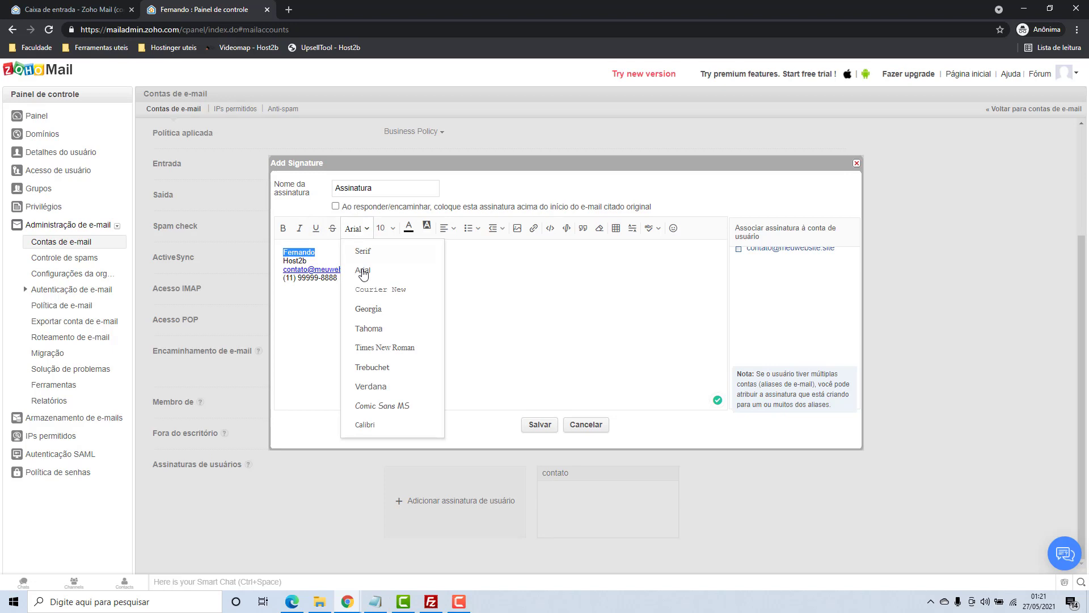
{"action": "left_click", "coordinate": [377, 308]}
{"action": "left_click", "coordinate": [400, 228]}
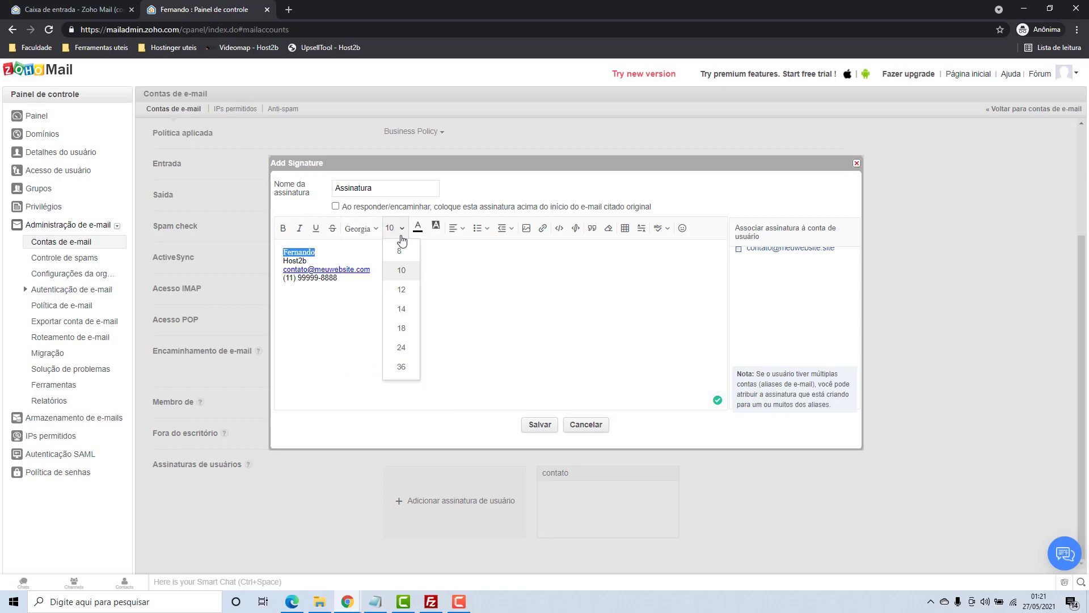
{"action": "left_click", "coordinate": [406, 328]}
{"action": "left_click", "coordinate": [401, 319]}
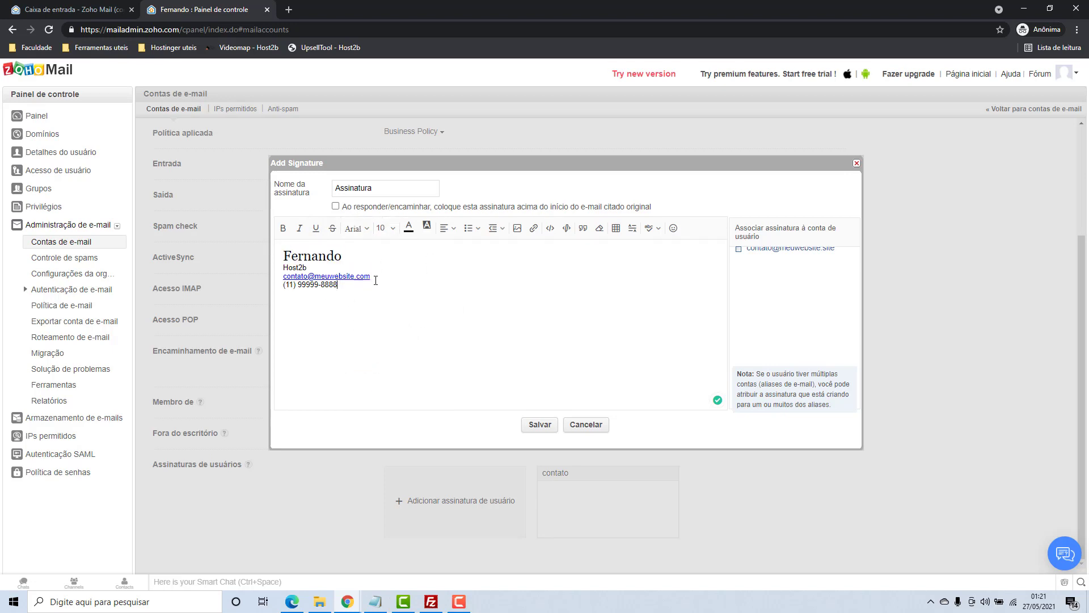
{"action": "key", "text": "ctrl+a"}
{"action": "key", "text": "Delete"}
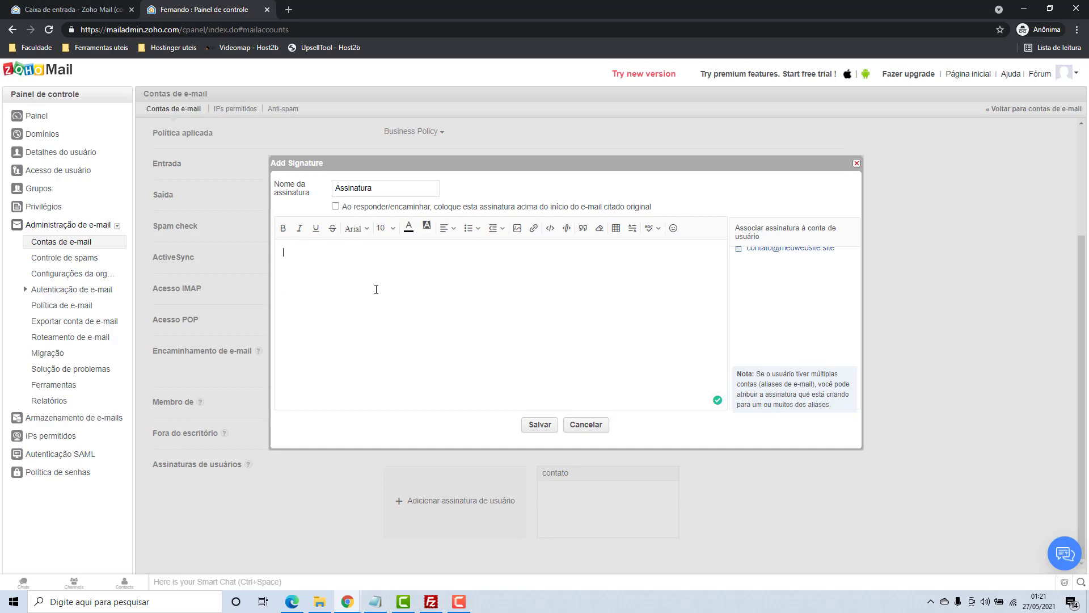
Open the signature's Insert HTML box and bring up the Notepad file with the signature code
{"action": "left_click", "coordinate": [550, 228]}
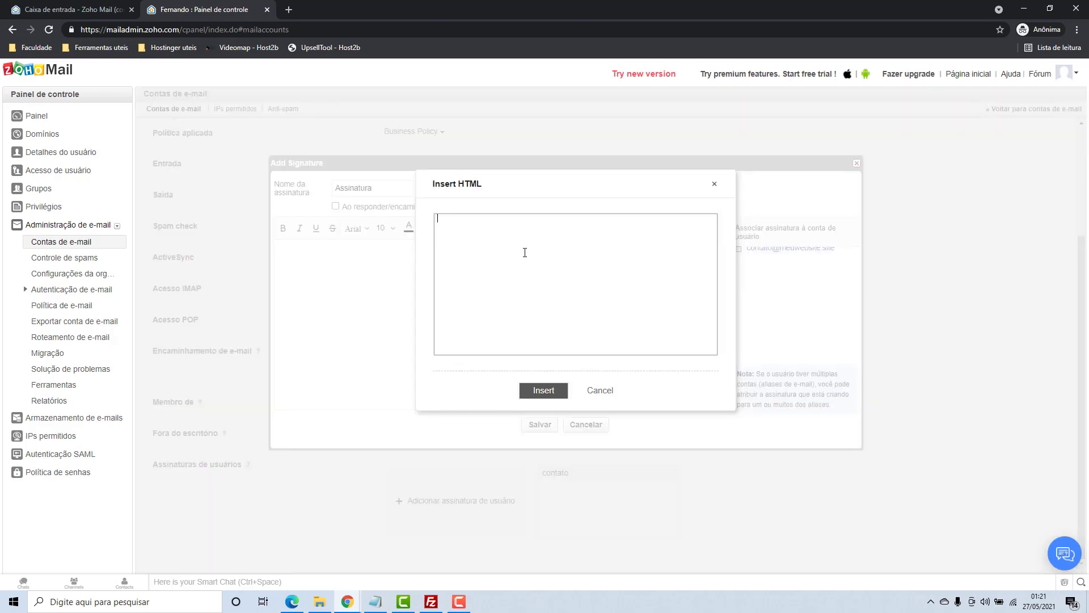
{"action": "left_click", "coordinate": [388, 600]}
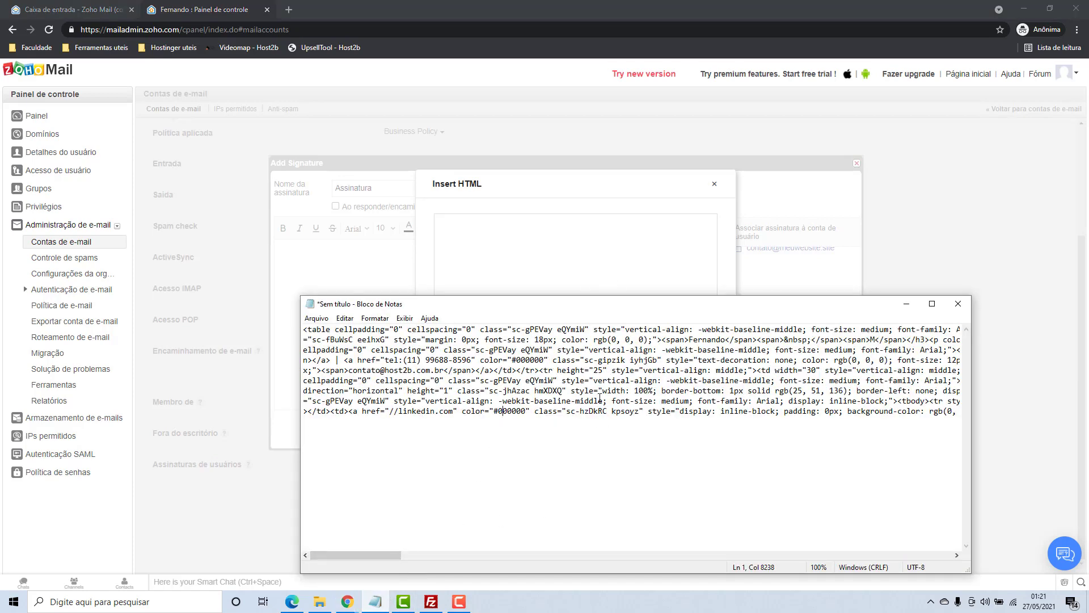
Select and copy all the HTML in Notepad, then return to Zoho's Insert HTML box
{"action": "key", "text": "ctrl+a"}
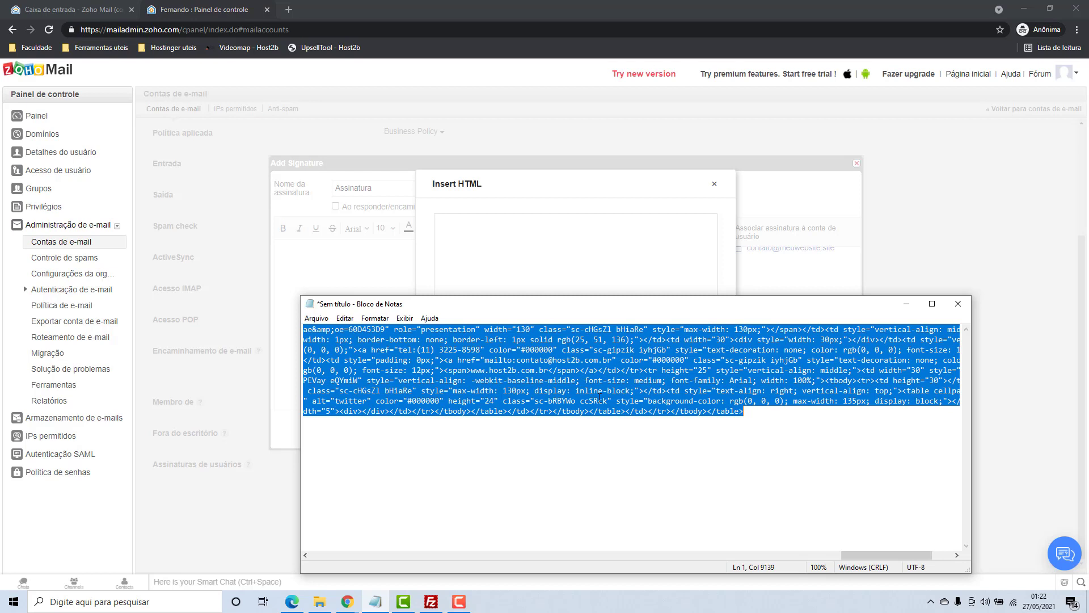
{"action": "left_click", "coordinate": [560, 246]}
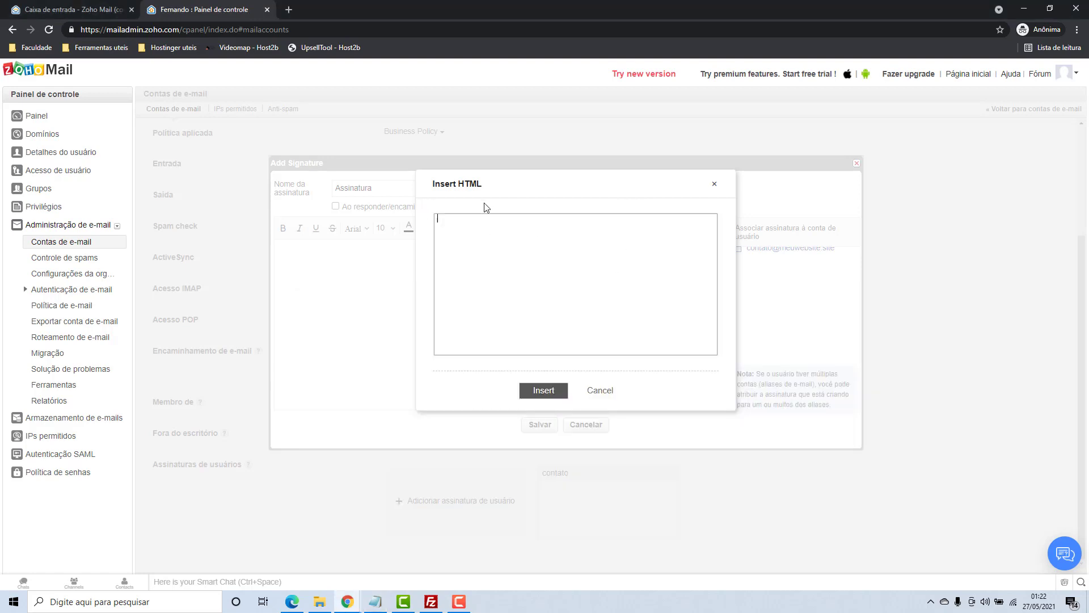
Paste the HTML code, insert it as the rendered host2b signature, and save it
{"action": "key", "text": "ctrl+v"}
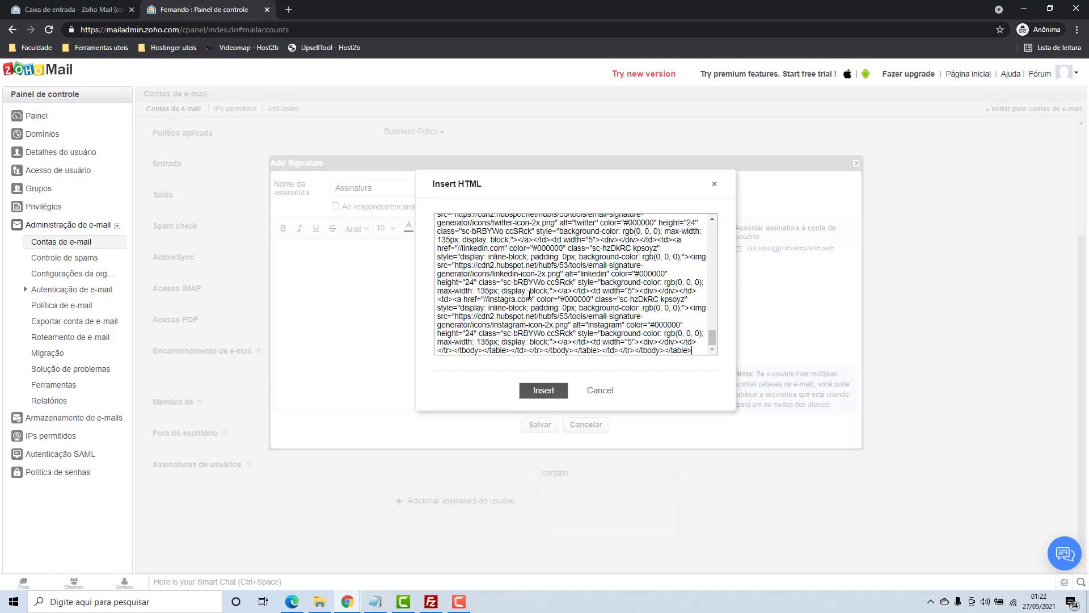
{"action": "left_click_drag", "start_coordinate": [708, 338], "coordinate": [616, 393]}
{"action": "left_click", "coordinate": [544, 391]}
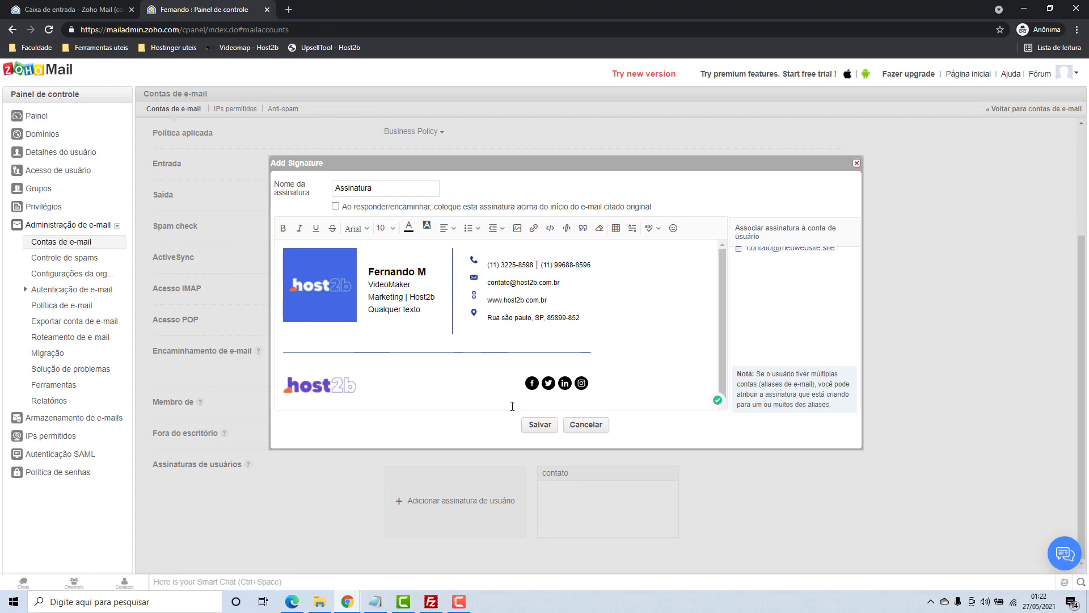
{"action": "left_click", "coordinate": [534, 425]}
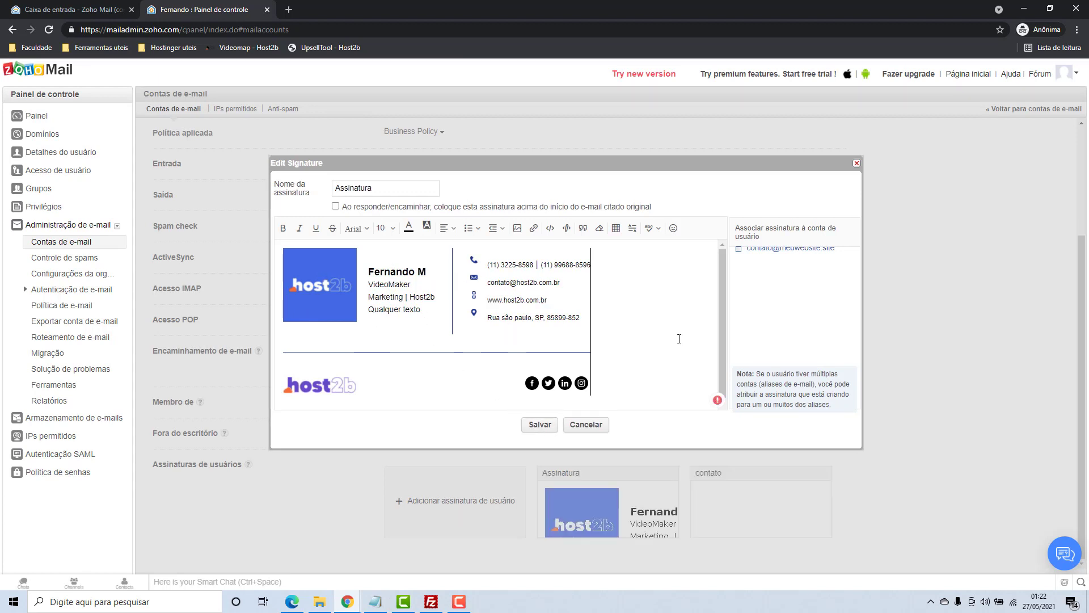
Associate the Assinatura signature with the e-mail account and save the settings
{"action": "left_click_drag", "start_coordinate": [736, 227], "coordinate": [822, 229]}
{"action": "left_click", "coordinate": [742, 261]}
{"action": "left_click", "coordinate": [739, 250]}
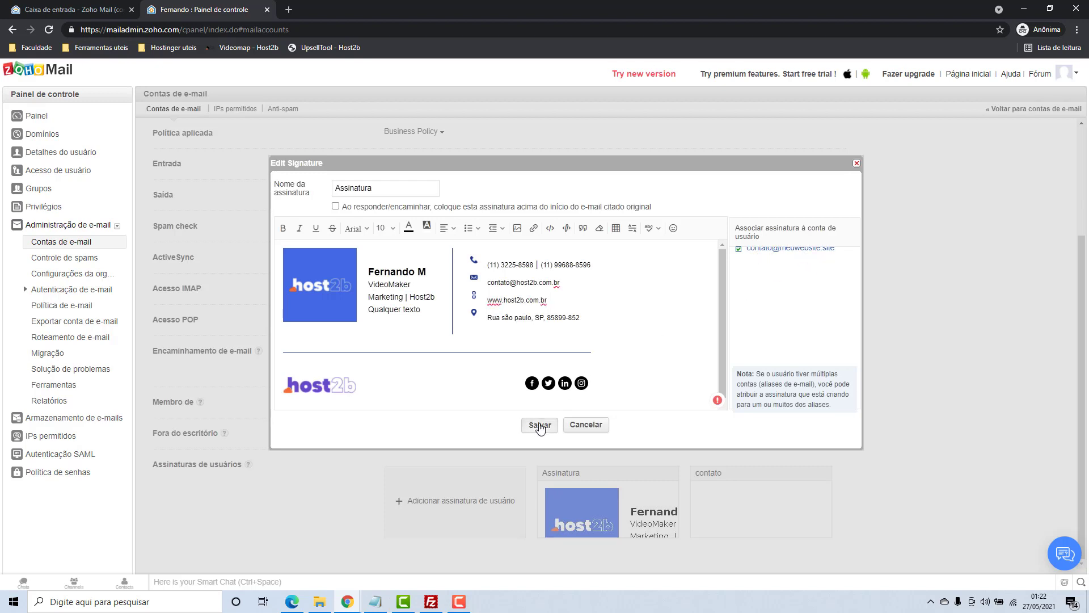
{"action": "left_click", "coordinate": [539, 427]}
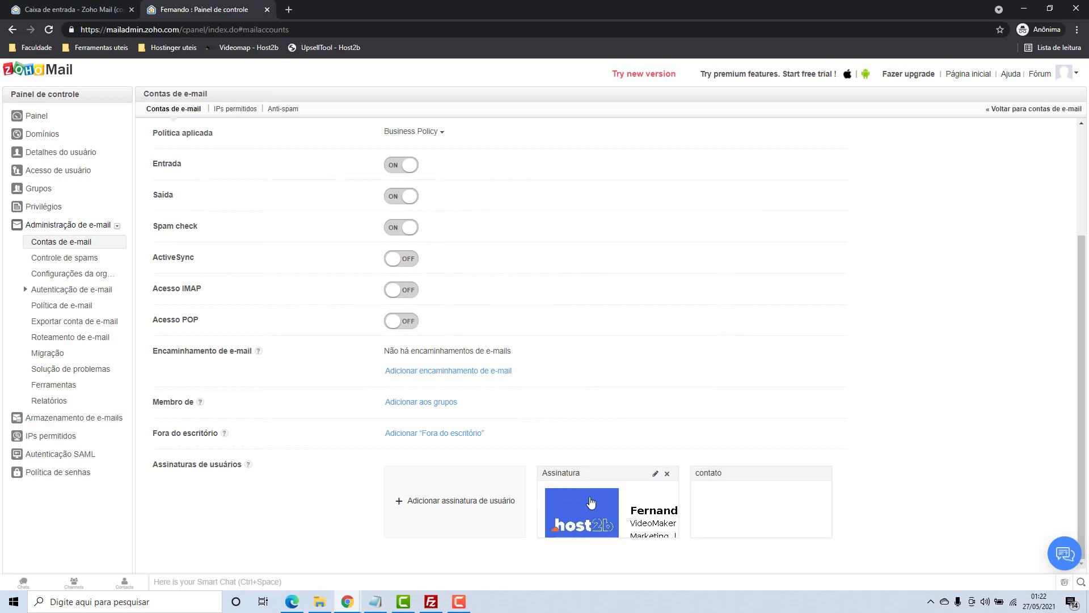
Reload the inbox tab and start a Novo e-mail showing the host2b signature
{"action": "left_click", "coordinate": [85, 16]}
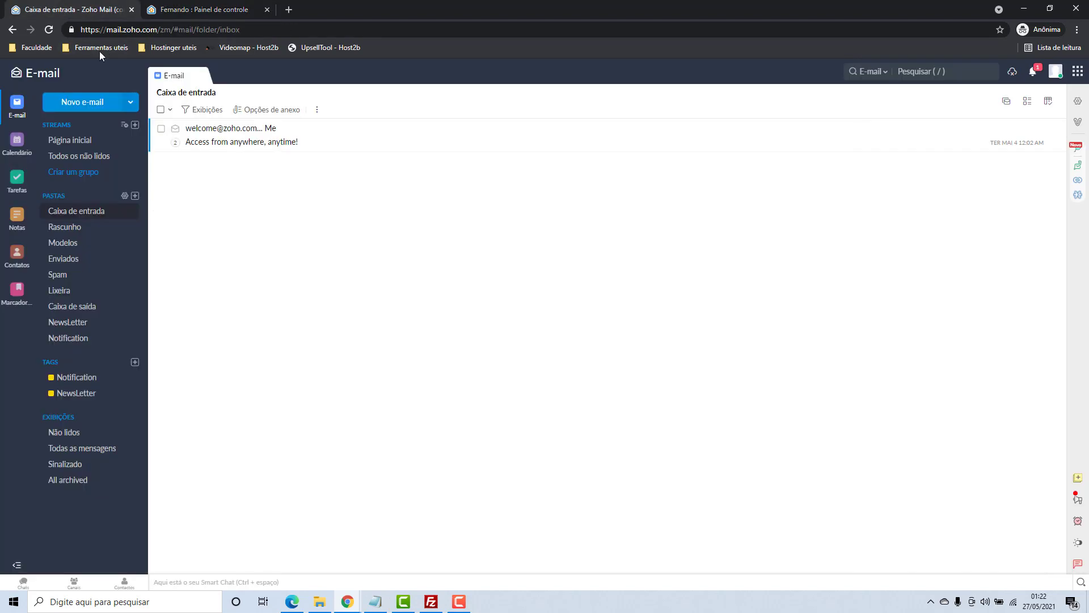
{"action": "key", "text": "ctrl+l"}
{"action": "key", "text": "Return"}
{"action": "left_click", "coordinate": [86, 104]}
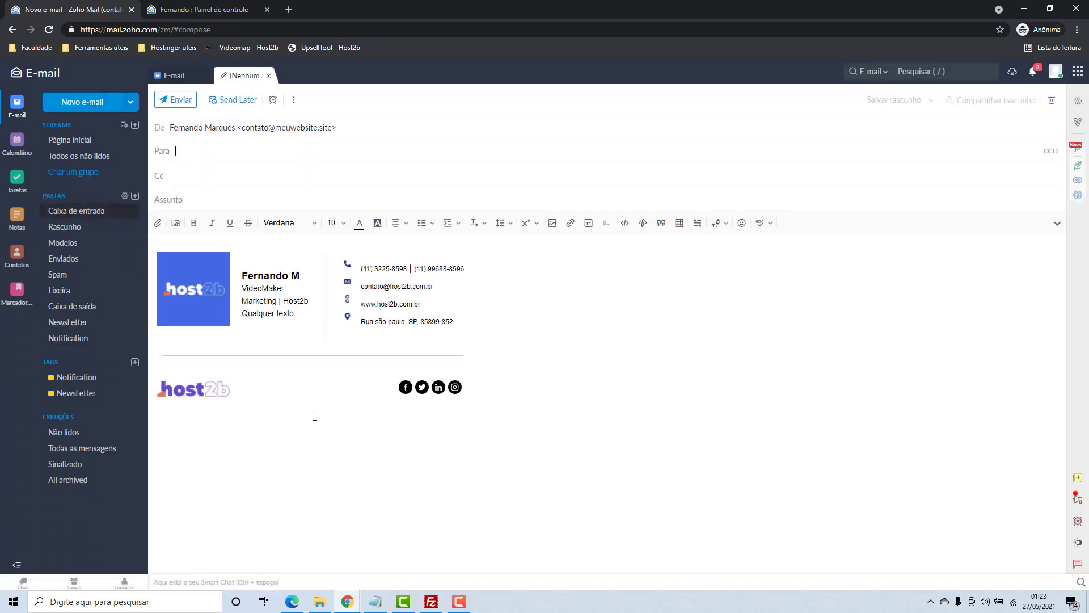